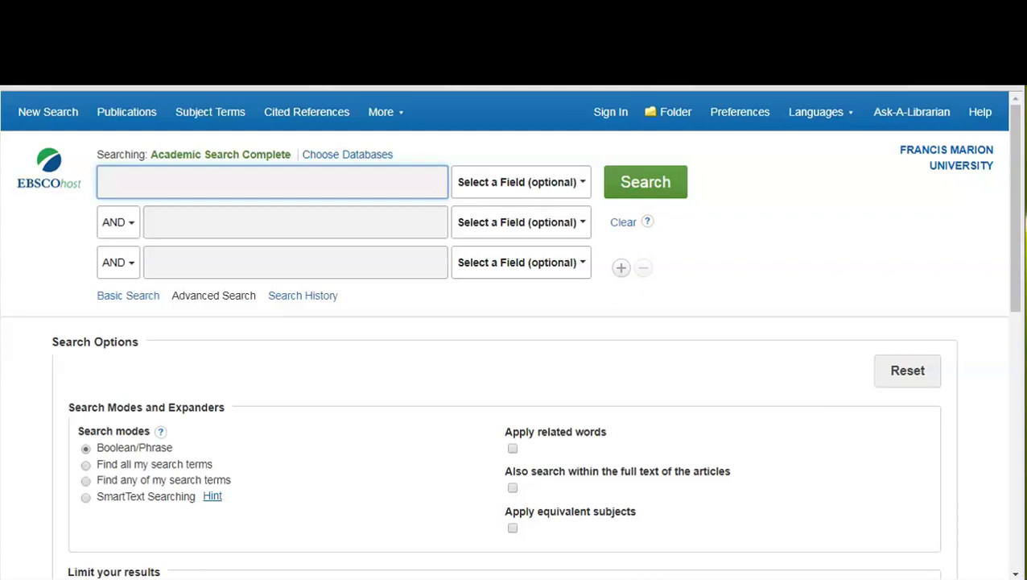
- Search Academic Search Complete for "vaccines and autism"
{"action": "type", "text": "vaccines and"}
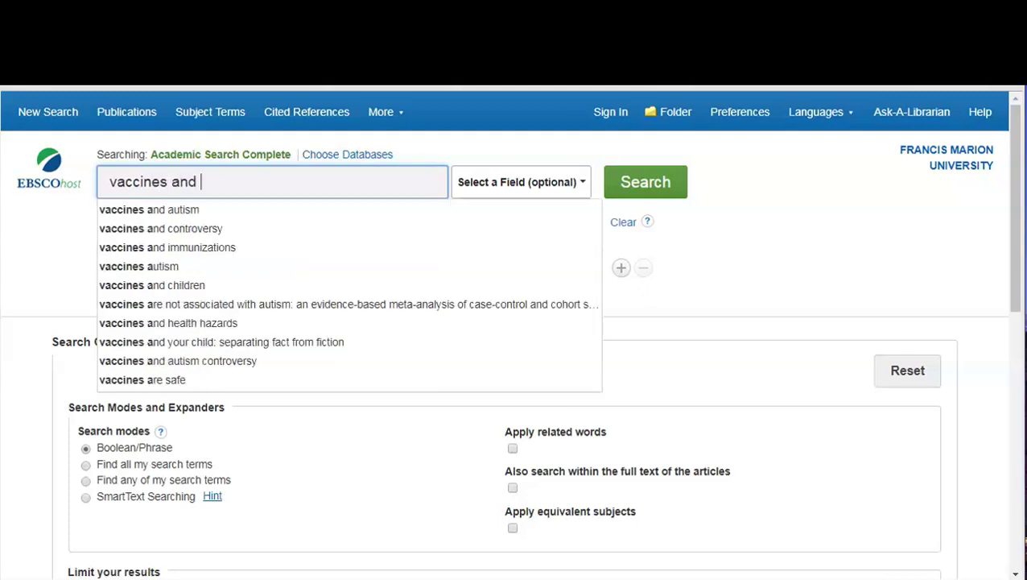
{"action": "left_click", "coordinate": [173, 211]}
{"action": "left_click", "coordinate": [645, 182]}
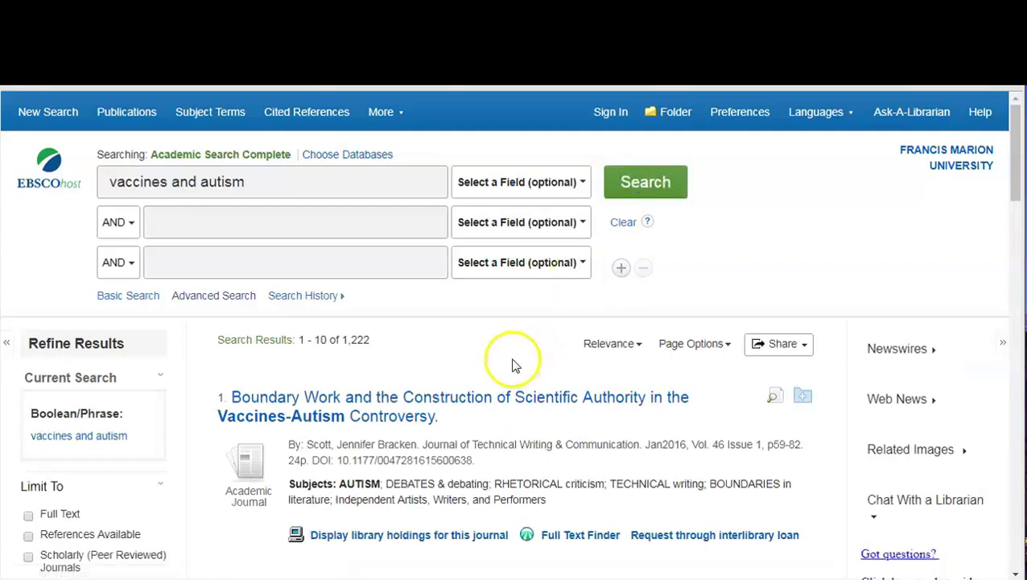
- Request the article "Setting the Record Straight: Vaccines, Autism, and the Lancet" through interlibrary loan, signing in with the saved library account credentials
{"action": "scroll", "coordinate": [515, 364], "scroll_direction": "down", "scroll_amount": 2}
{"action": "scroll", "coordinate": [513, 365], "scroll_direction": "down", "scroll_amount": 10}
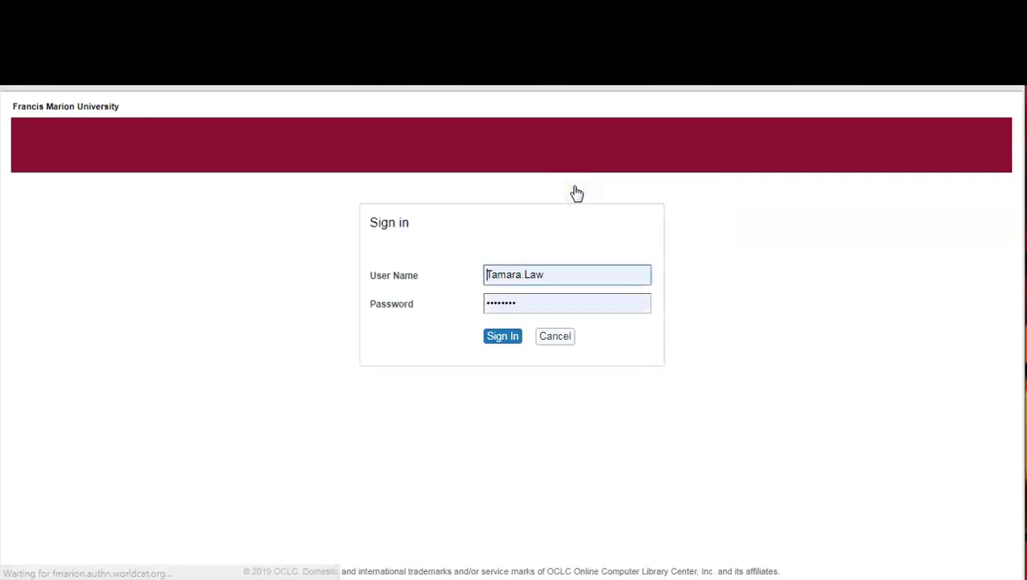
{"action": "left_click", "coordinate": [432, 296]}
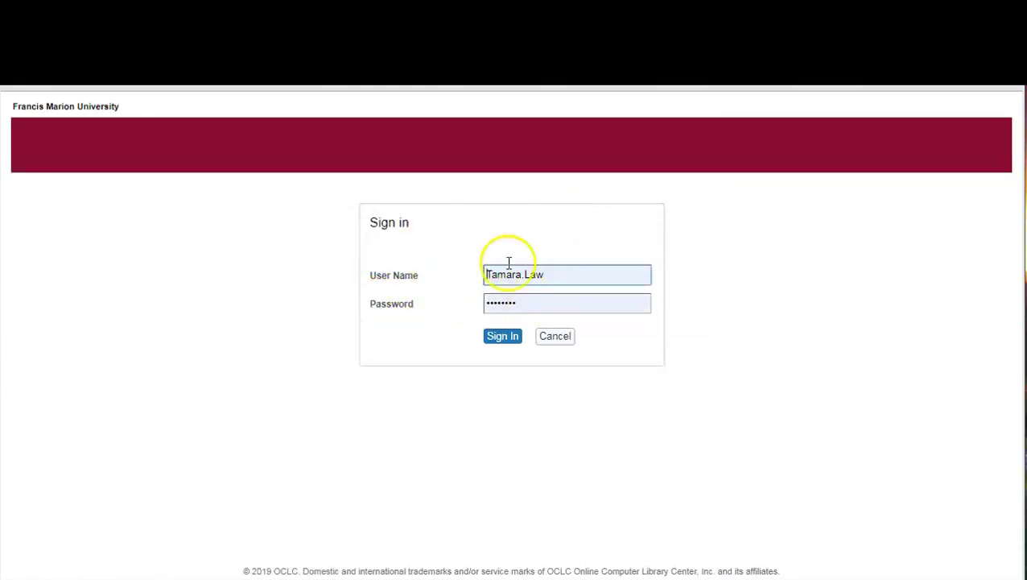
{"action": "left_click", "coordinate": [501, 342]}
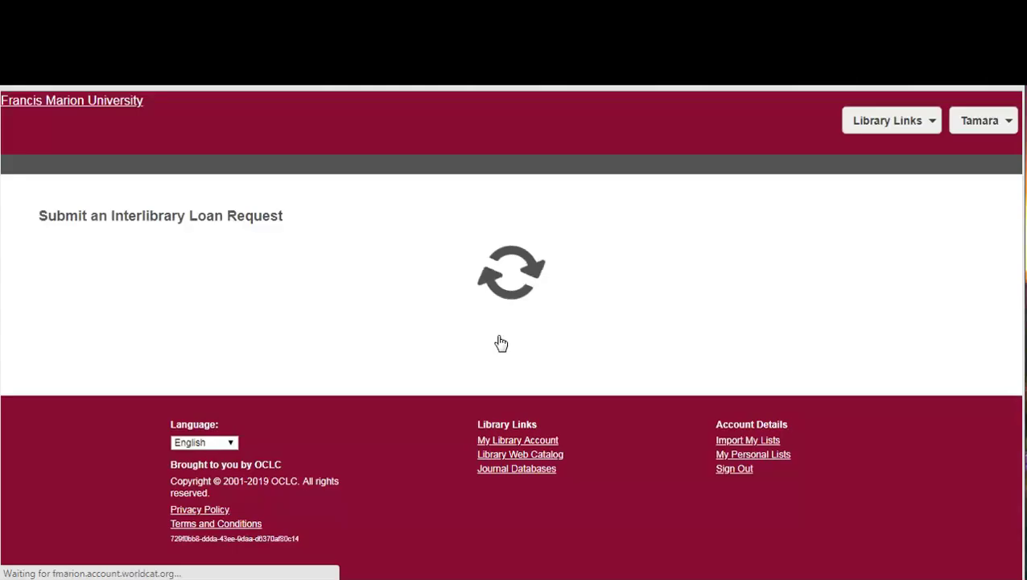
- Review the interlibrary loan article form, checking the item details, required fields and request information
{"action": "scroll", "coordinate": [395, 249], "scroll_direction": "down", "scroll_amount": 1}
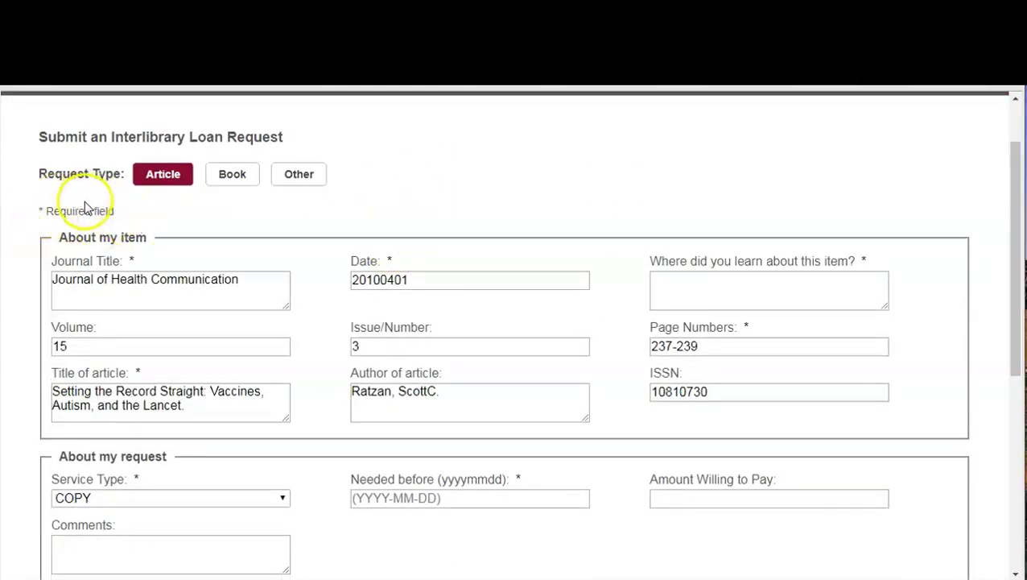
{"action": "scroll", "coordinate": [729, 282], "scroll_direction": "down", "scroll_amount": 1}
{"action": "scroll", "coordinate": [749, 292], "scroll_direction": "down", "scroll_amount": 3}
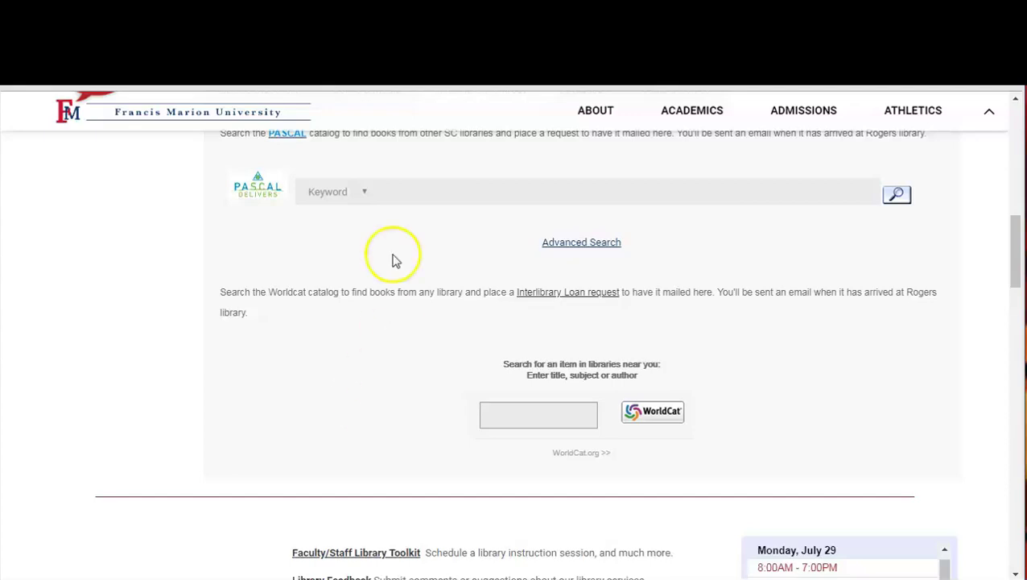
- Search the PASCAL catalog by title for "the murmuring deep"
{"action": "left_click", "coordinate": [362, 192]}
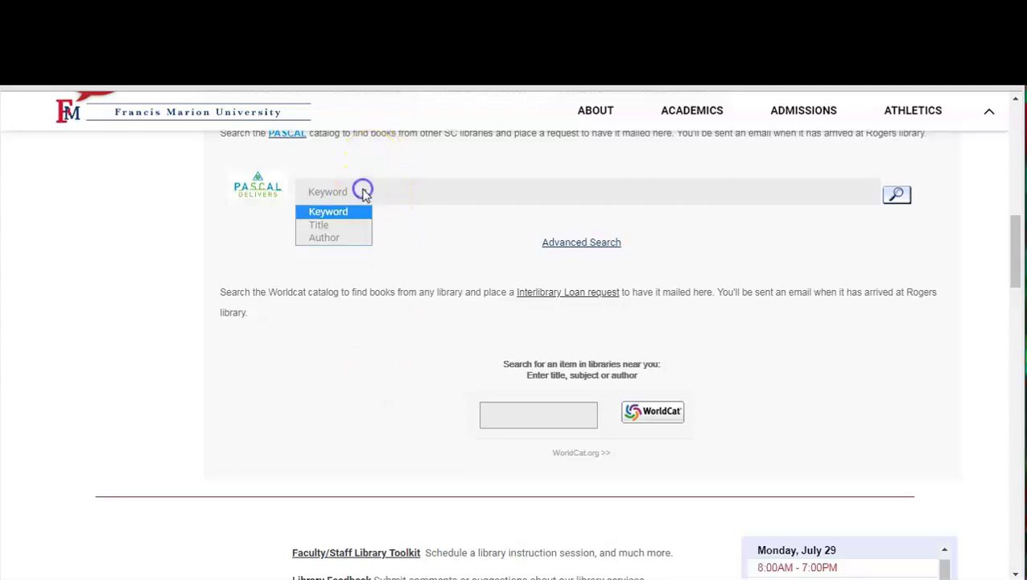
{"action": "left_click", "coordinate": [333, 227]}
{"action": "left_click", "coordinate": [389, 195]}
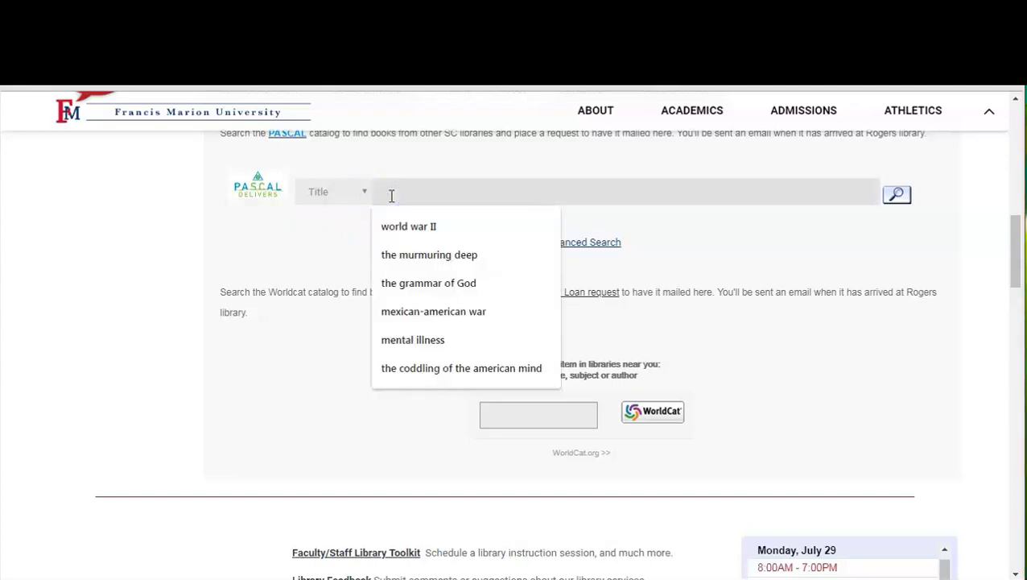
{"action": "type", "text": "the m"}
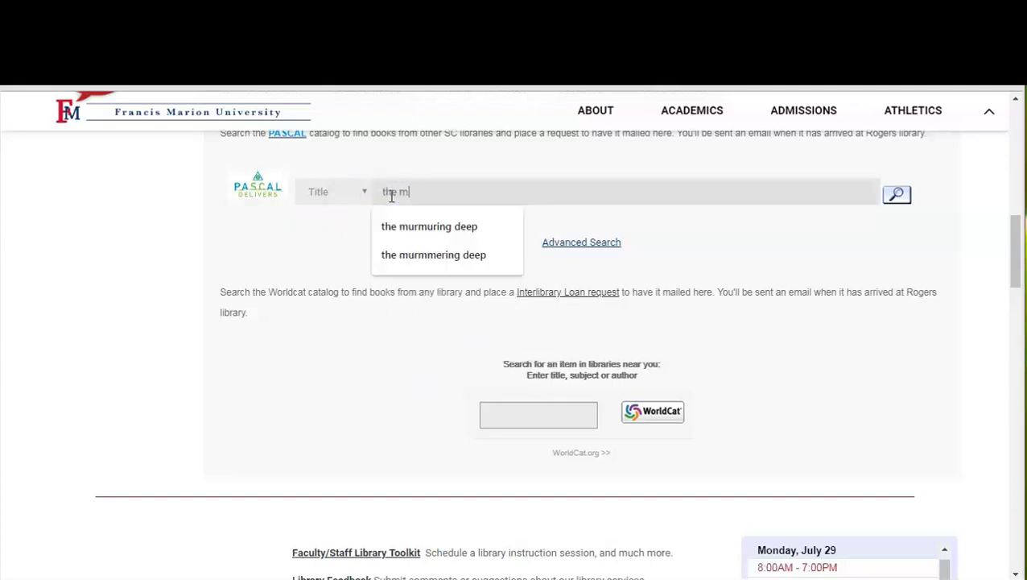
{"action": "type", "text": "urmuring deep"}
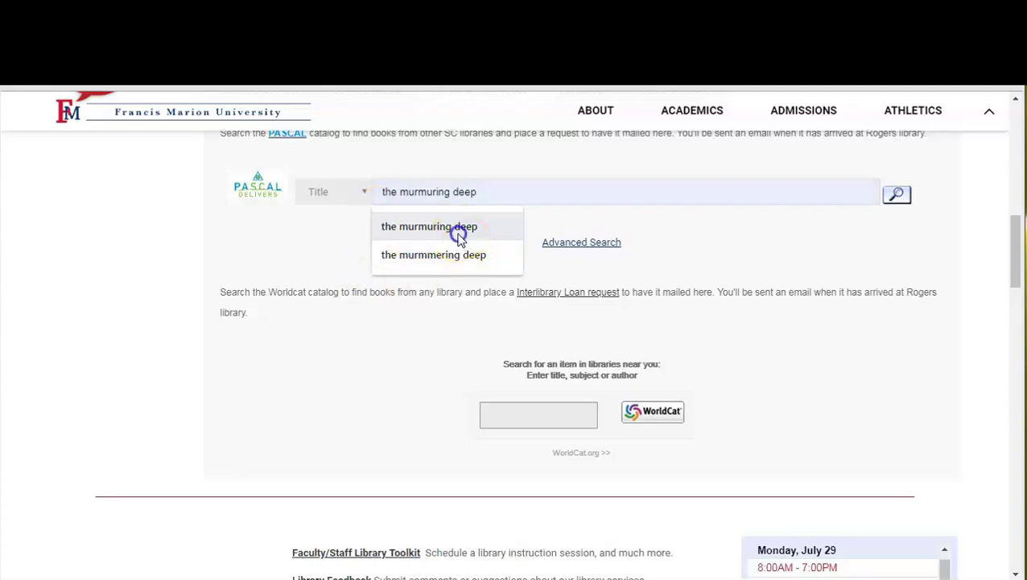
{"action": "left_click", "coordinate": [456, 231]}
{"action": "left_click", "coordinate": [897, 195]}
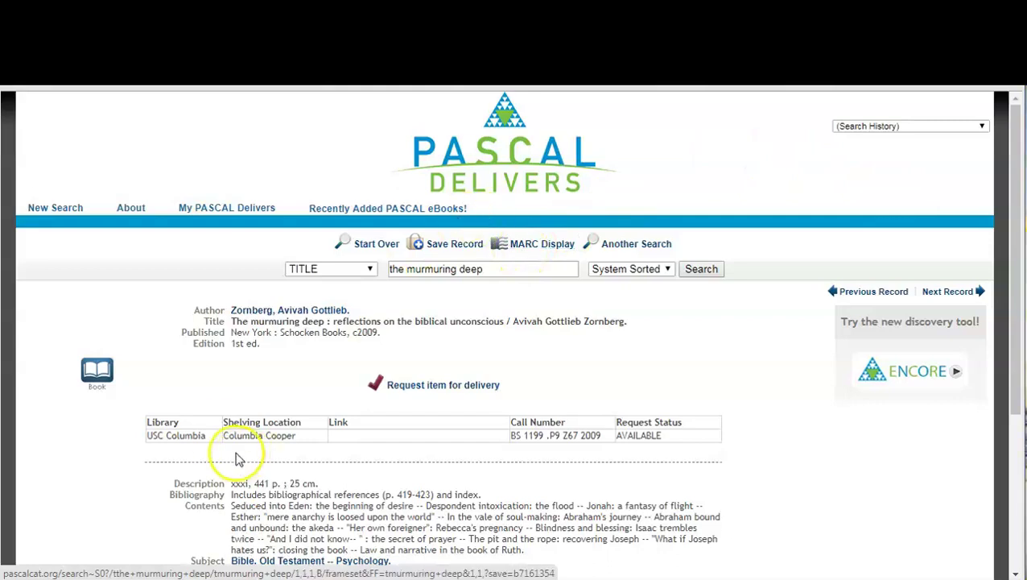
- Request The murmuring deep for delivery, giving Francis Marion University as the affiliated institution
{"action": "scroll", "coordinate": [237, 346], "scroll_direction": "down", "scroll_amount": 1}
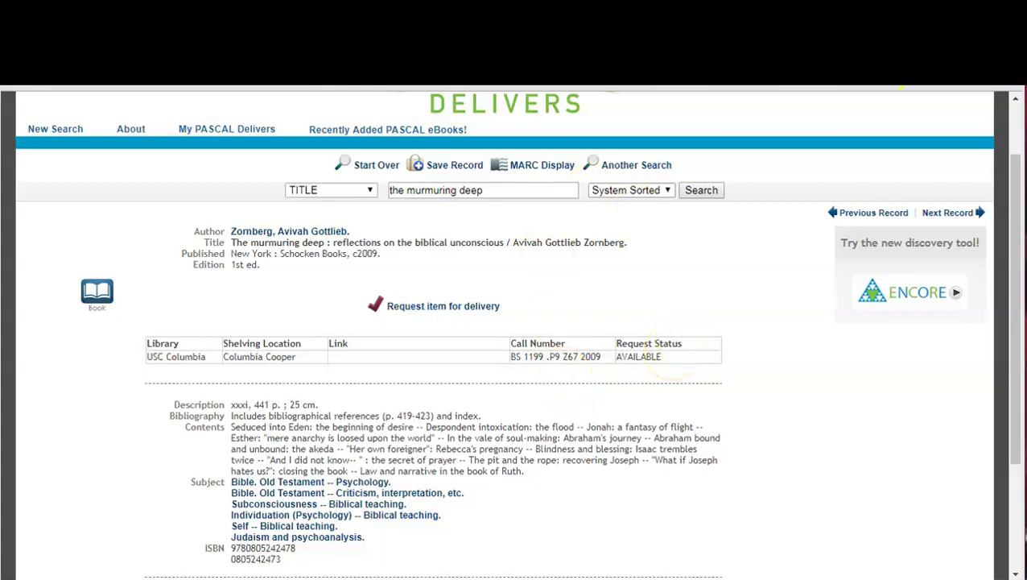
{"action": "left_click", "coordinate": [429, 308]}
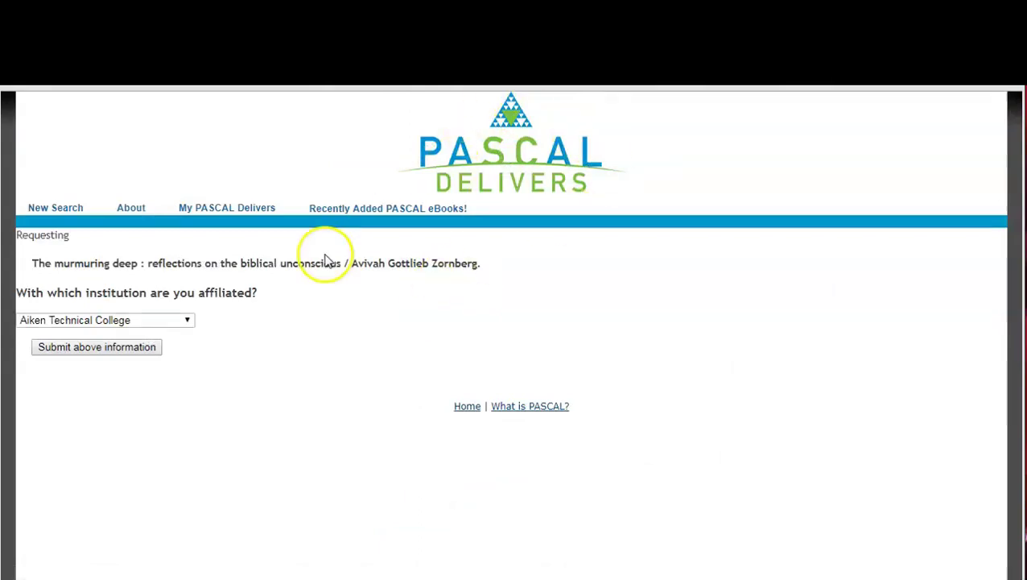
{"action": "left_click", "coordinate": [187, 322]}
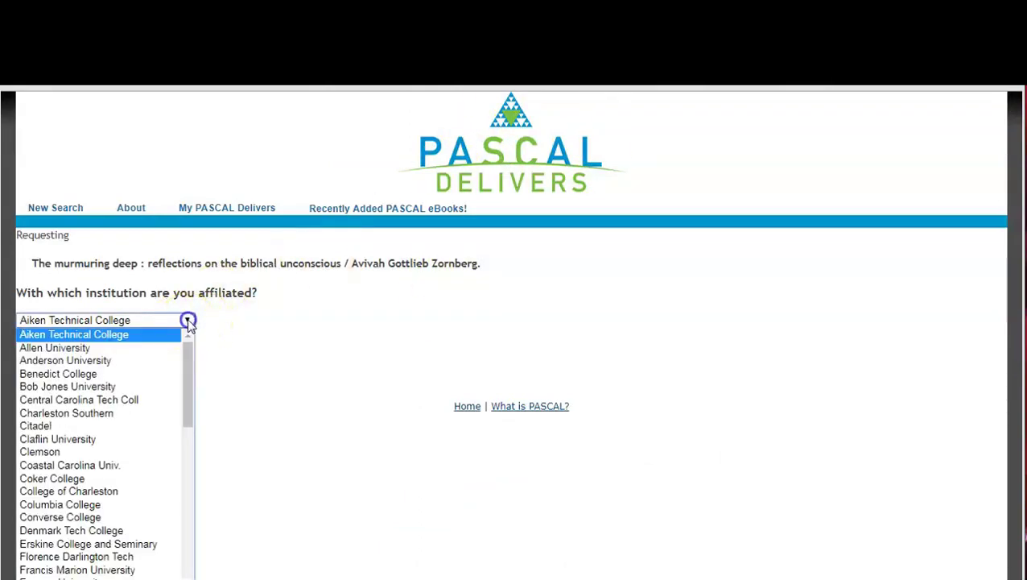
{"action": "left_click", "coordinate": [56, 569]}
{"action": "left_click", "coordinate": [95, 349]}
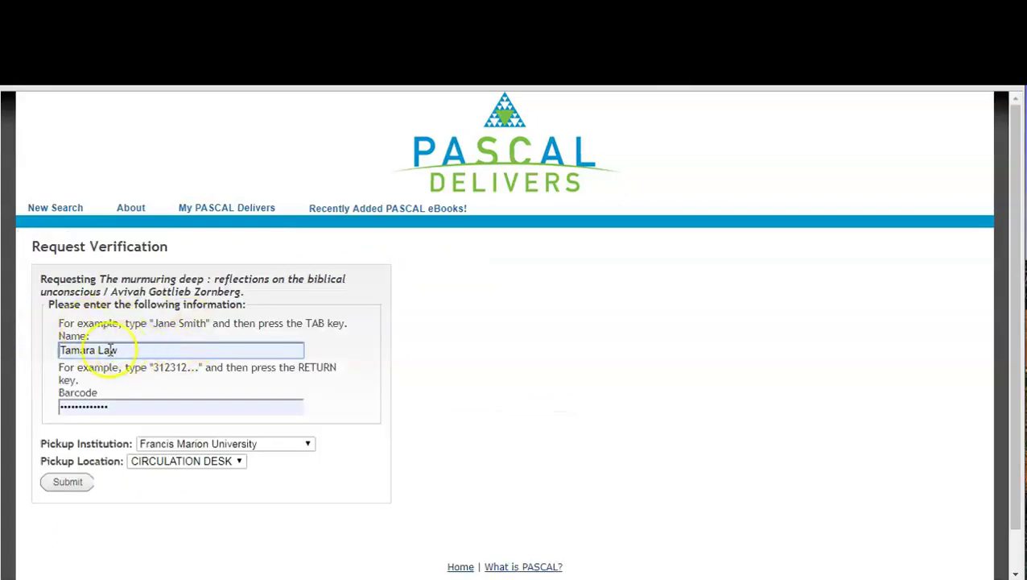
- Submit the request verification with the prefilled patron name and barcode, for pickup at Francis Marion University's circulation desk
{"action": "left_click", "coordinate": [95, 409]}
{"action": "left_click", "coordinate": [68, 487]}
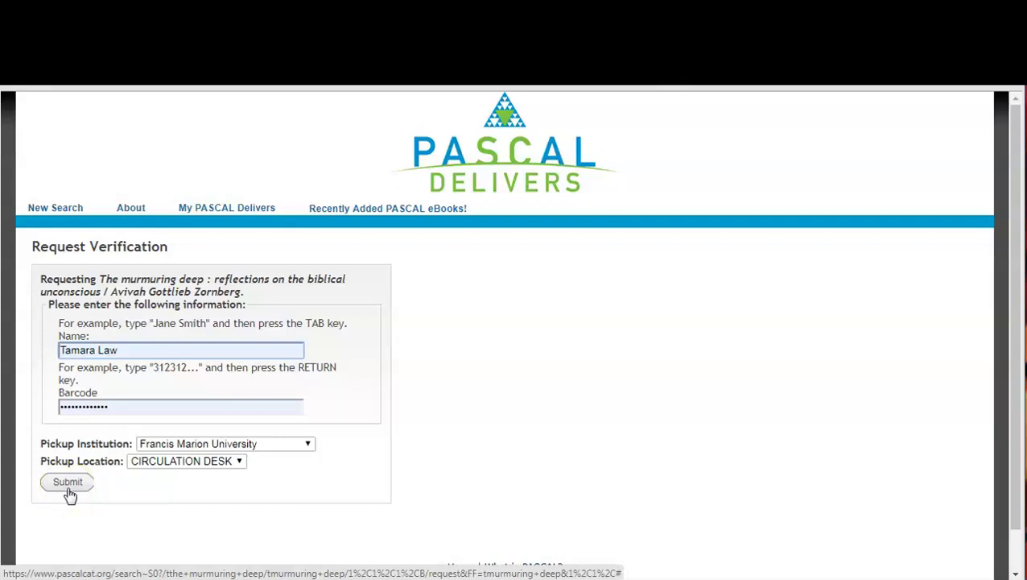
{"action": "left_click", "coordinate": [69, 492]}
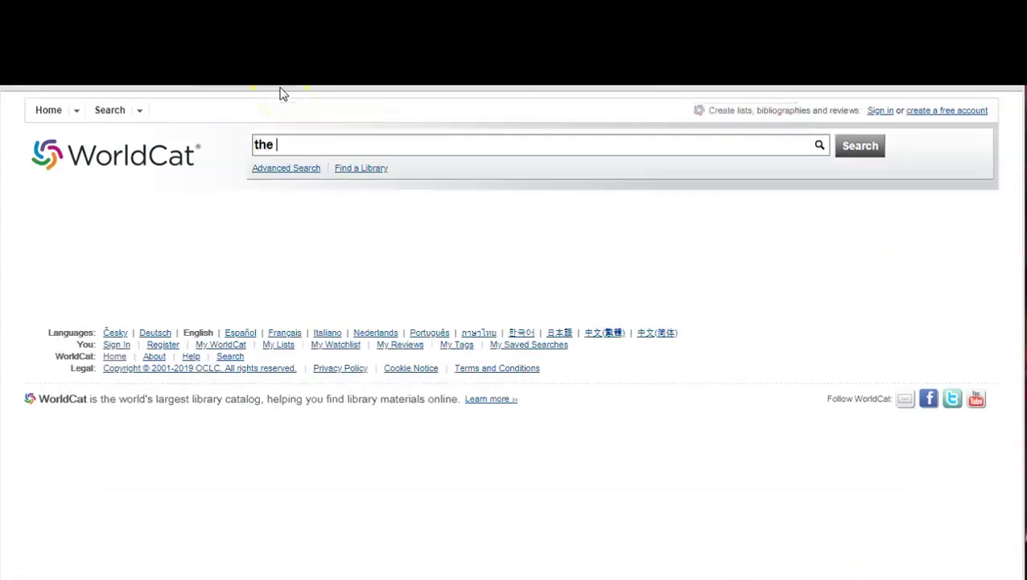
- Search WorldCat for "the farm joanne ramos"
{"action": "type", "text": "farm j"}
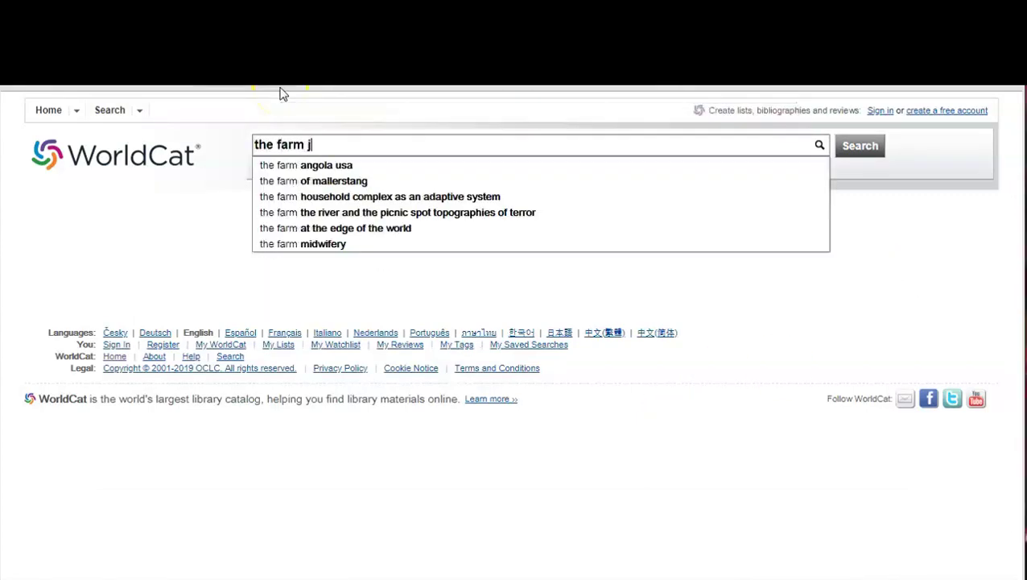
{"action": "type", "text": "oanne r"}
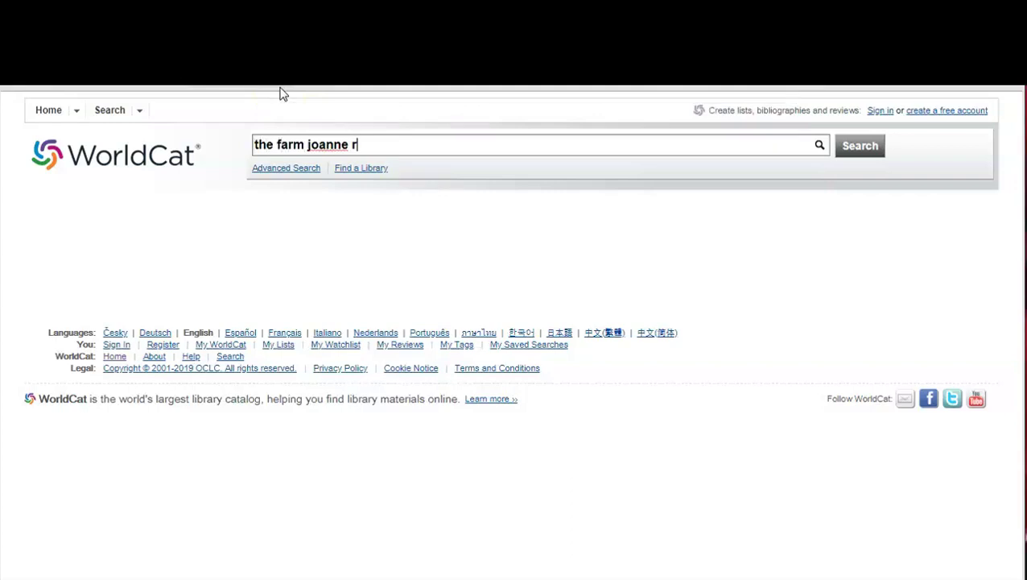
{"action": "type", "text": "amos"}
{"action": "left_click", "coordinate": [859, 150]}
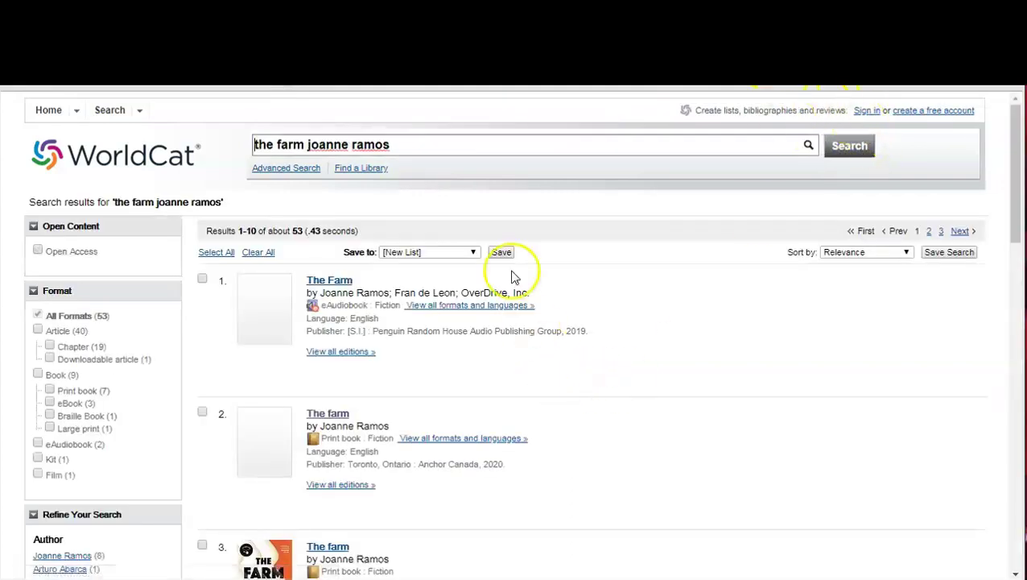
- Open the 2020 Anchor Canada print edition of The farm and look through the nearby libraries that hold a copy
{"action": "scroll", "coordinate": [747, 326], "scroll_direction": "down", "scroll_amount": 1}
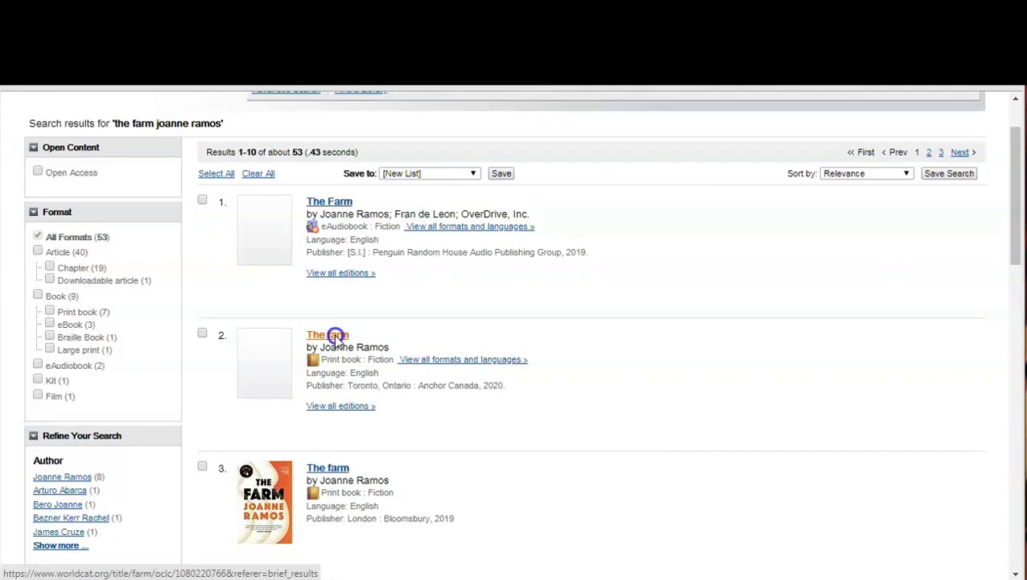
{"action": "left_click", "coordinate": [336, 334]}
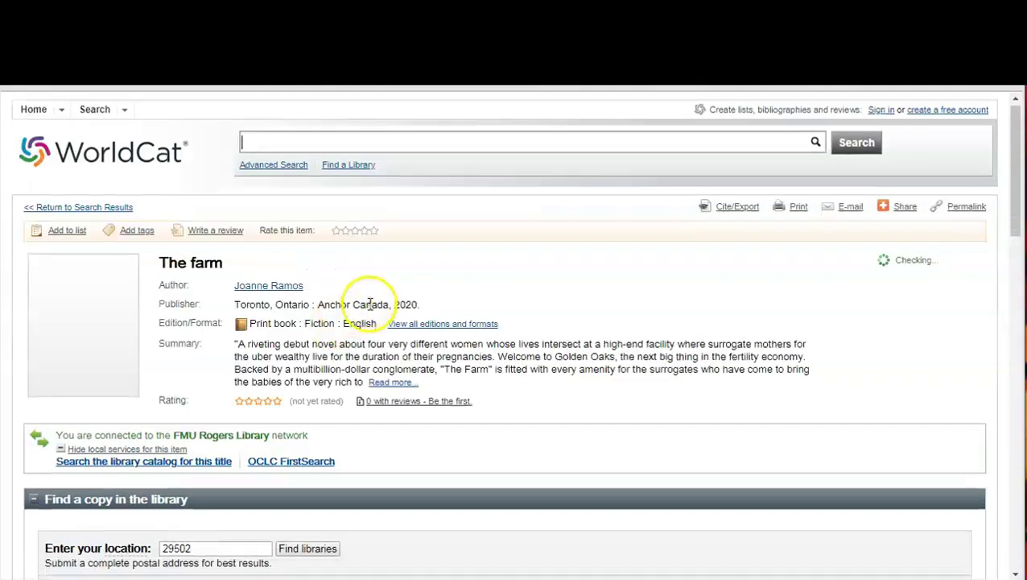
{"action": "scroll", "coordinate": [371, 305], "scroll_direction": "down", "scroll_amount": 5}
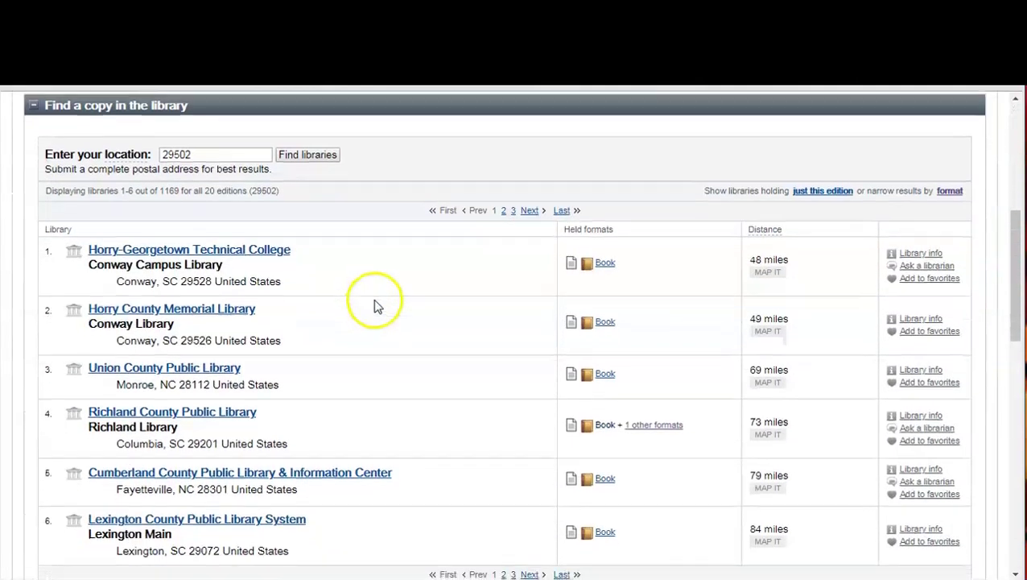
{"action": "scroll", "coordinate": [374, 304], "scroll_direction": "down", "scroll_amount": 1}
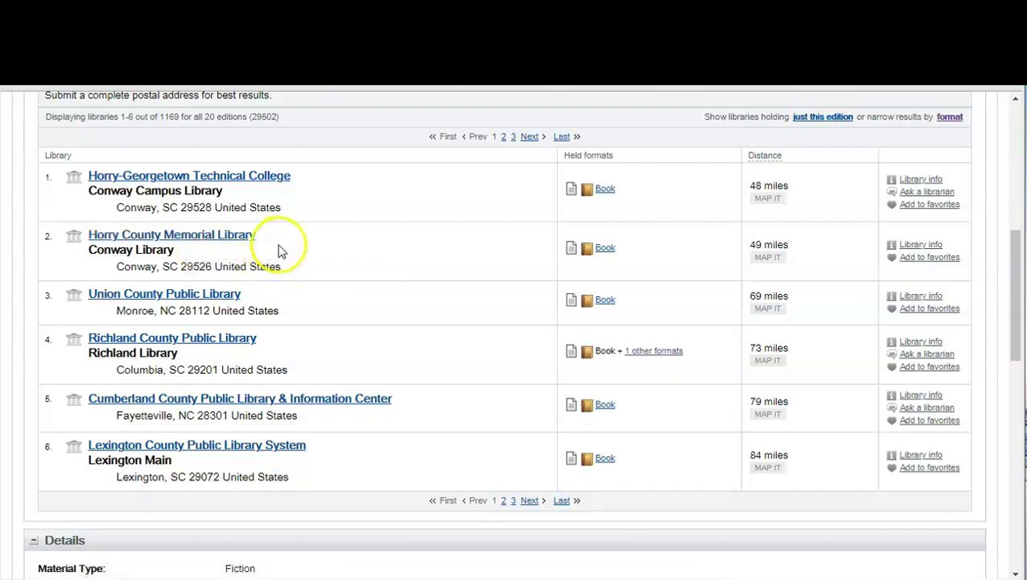
{"action": "scroll", "coordinate": [281, 252], "scroll_direction": "up", "scroll_amount": 2}
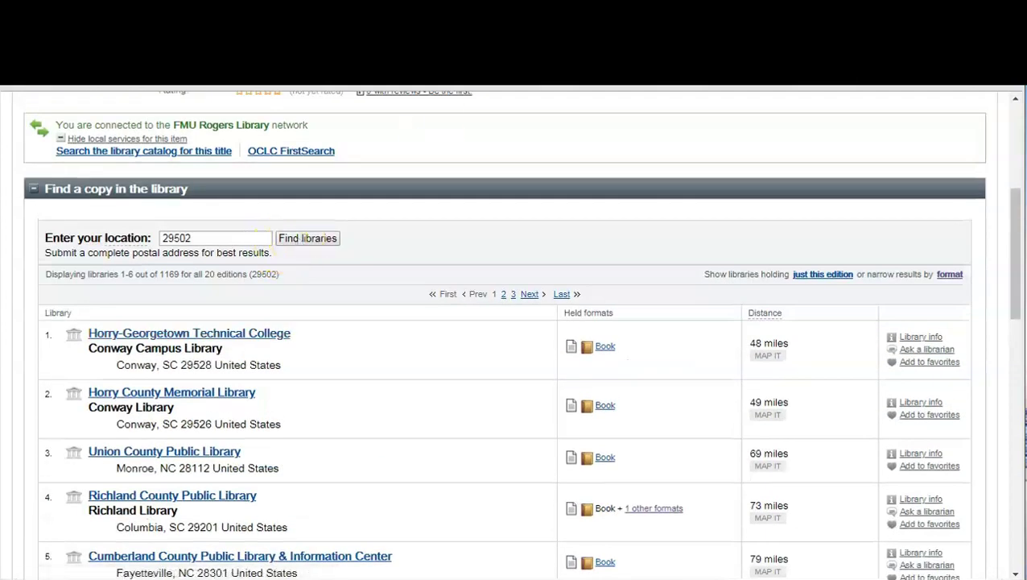
- Return to the library's PASCAL & WorldCat search page and open the ILL Book Request form from the Interlibrary Loans guide
{"action": "key", "text": "alt+Left"}
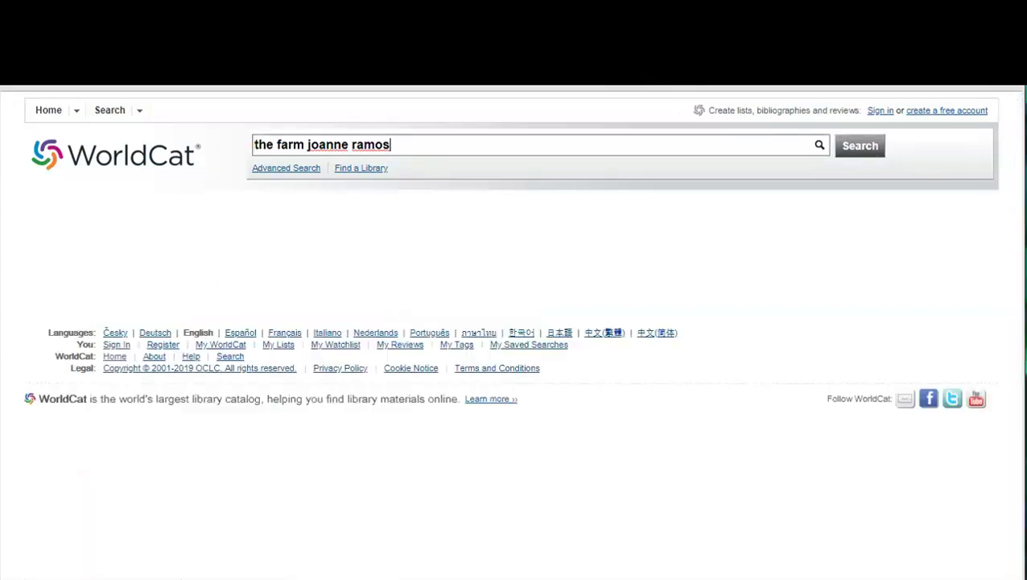
{"action": "key", "text": "alt+Left"}
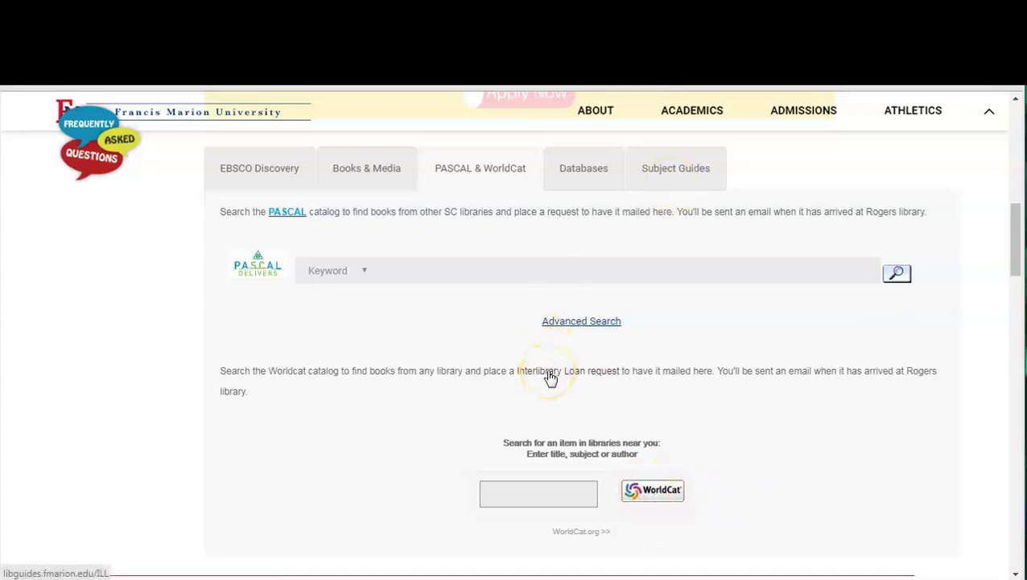
{"action": "left_click", "coordinate": [550, 375]}
{"action": "scroll", "coordinate": [418, 313], "scroll_direction": "down", "scroll_amount": 2}
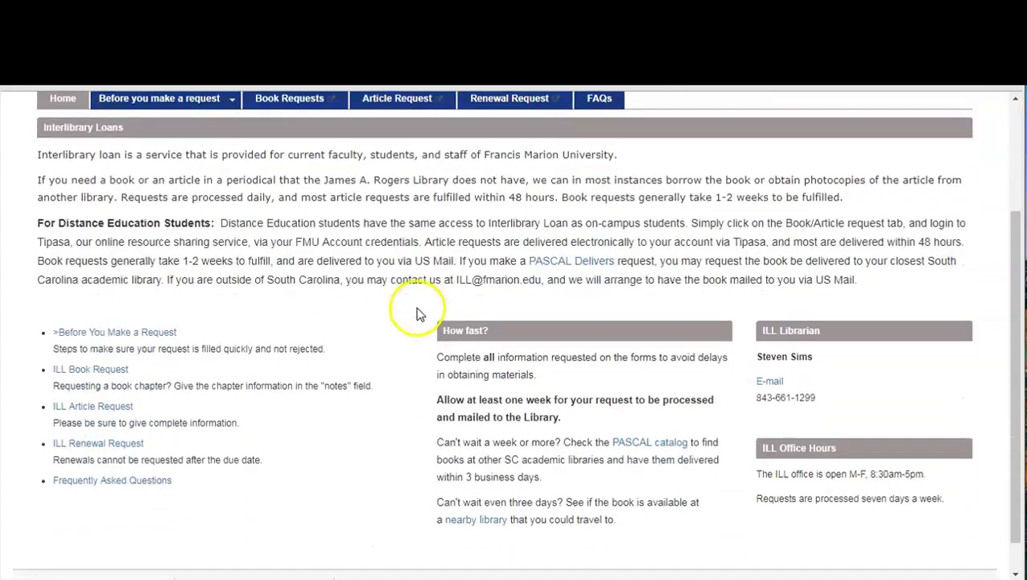
{"action": "left_click", "coordinate": [81, 371]}
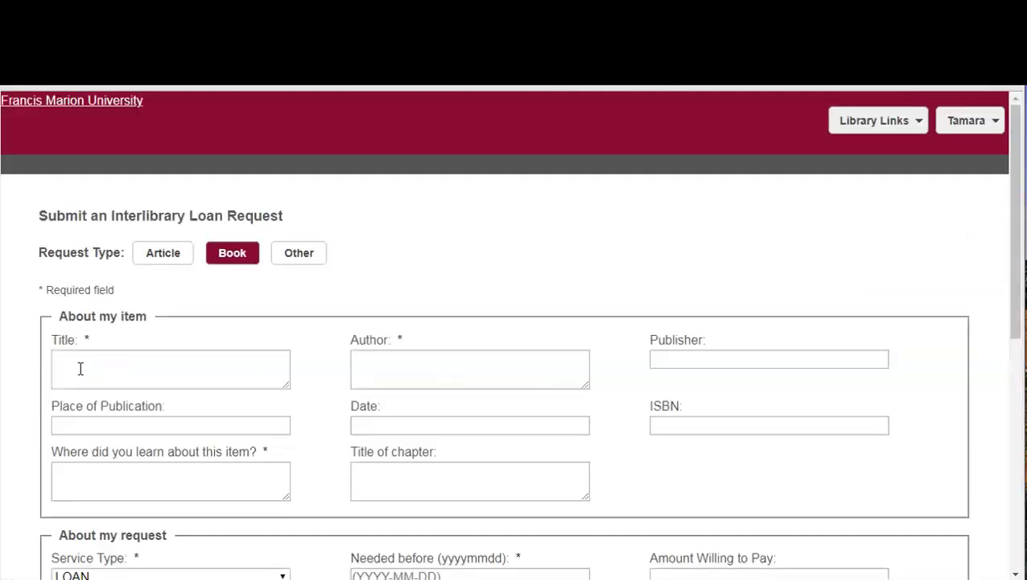
- Review the book request form's required item, loan and contact fields
{"action": "scroll", "coordinate": [587, 314], "scroll_direction": "down", "scroll_amount": 2}
{"action": "scroll", "coordinate": [587, 314], "scroll_direction": "up", "scroll_amount": 1}
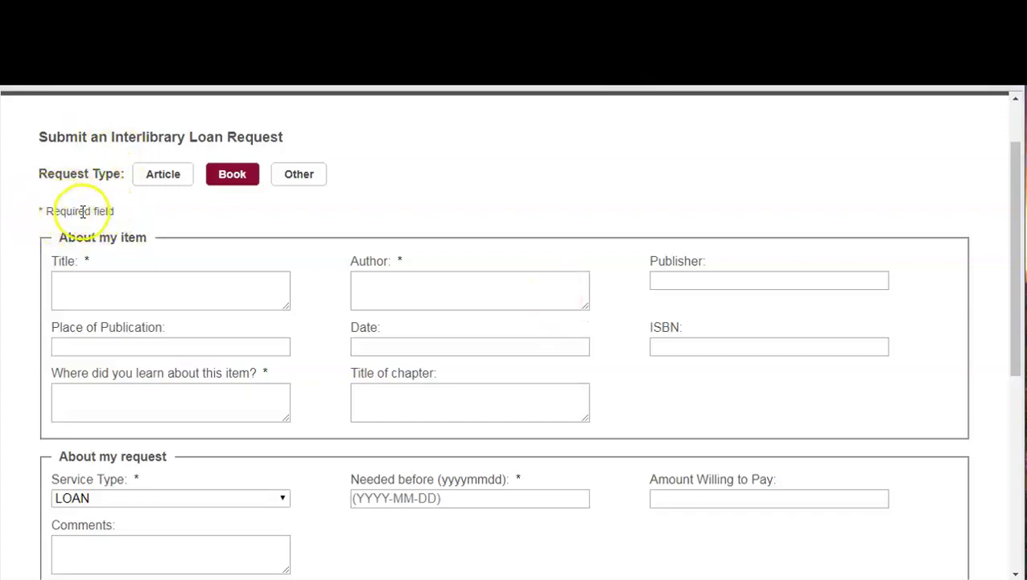
{"action": "scroll", "coordinate": [333, 228], "scroll_direction": "down", "scroll_amount": 2}
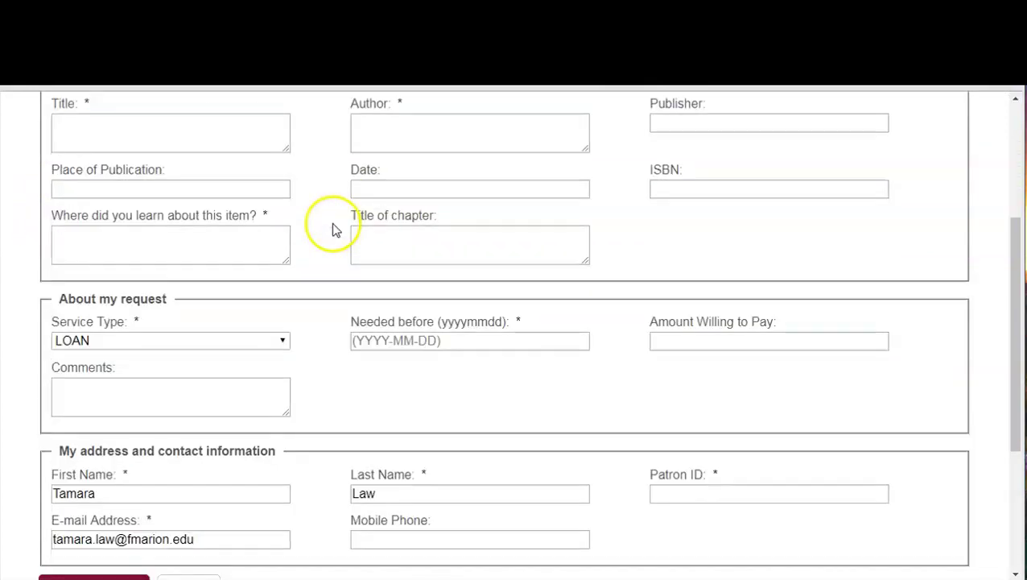
{"action": "scroll", "coordinate": [335, 227], "scroll_direction": "down", "scroll_amount": 2}
- Open the Interlibrary Loans guide from the library's subject guide list
{"action": "scroll", "coordinate": [333, 223], "scroll_direction": "down", "scroll_amount": 1}
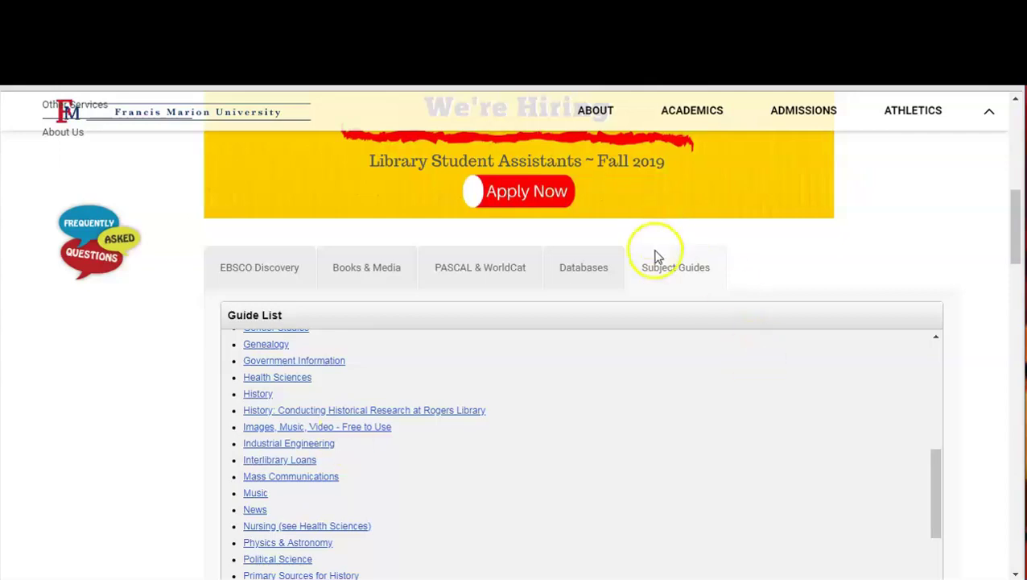
{"action": "left_click", "coordinate": [268, 461]}
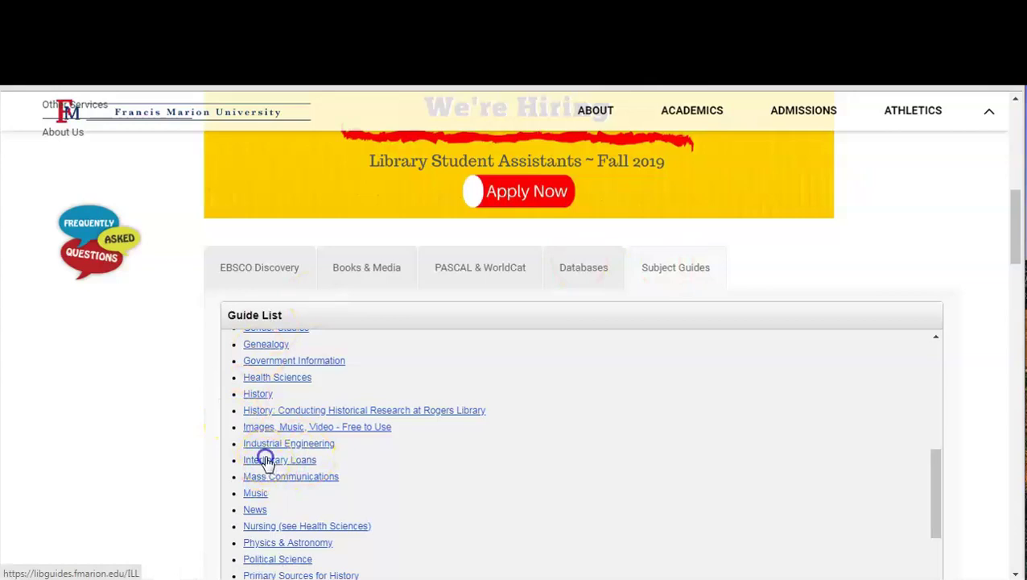